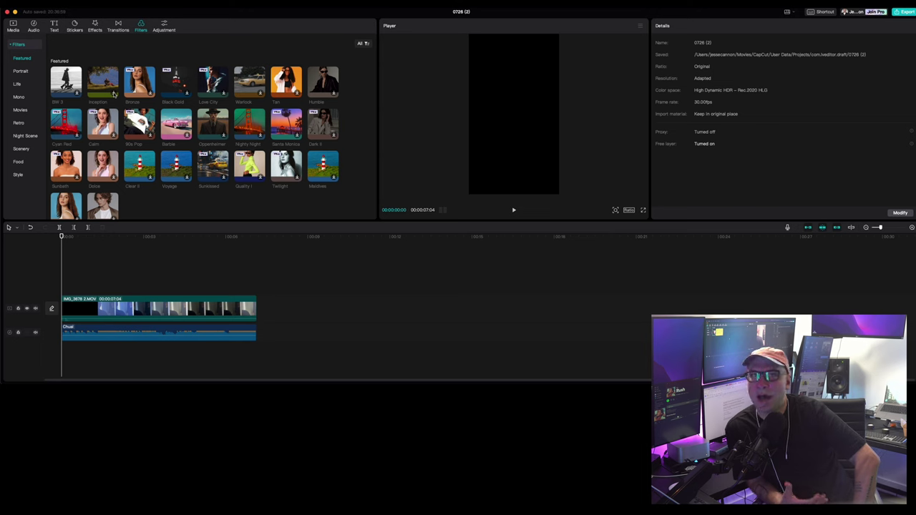
scroll(114, 94, "down", 2)
scroll(114, 94, "down", 2)
scroll(114, 94, "down", 2)
scroll(114, 94, "down", 2)
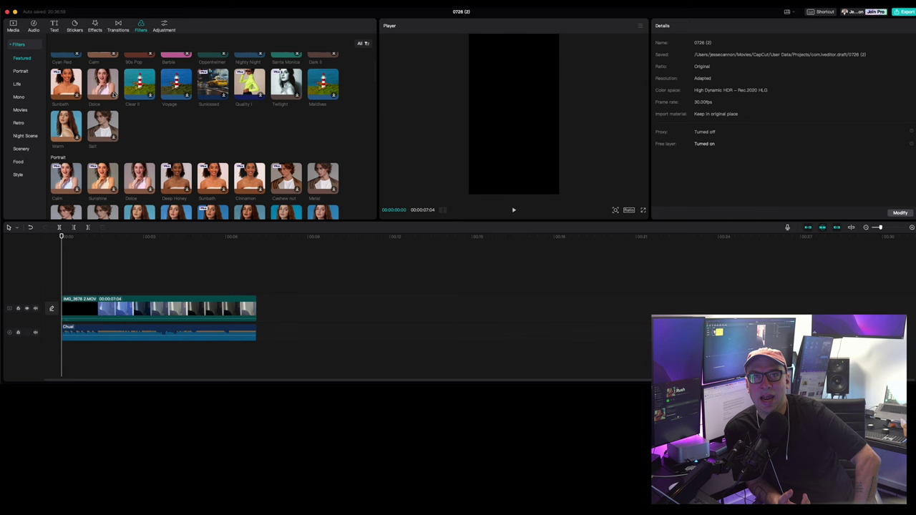
scroll(114, 94, "down", 2)
scroll(114, 94, "down", 2)
scroll(113, 94, "down", 2)
scroll(114, 94, "down", 2)
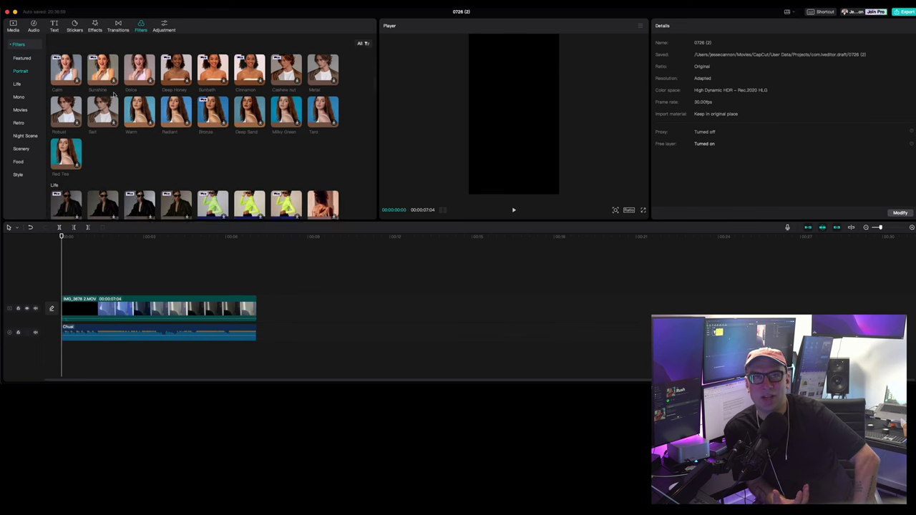
scroll(114, 94, "down", 2)
scroll(114, 94, "down", 2)
scroll(113, 94, "down", 2)
scroll(113, 93, "down", 2)
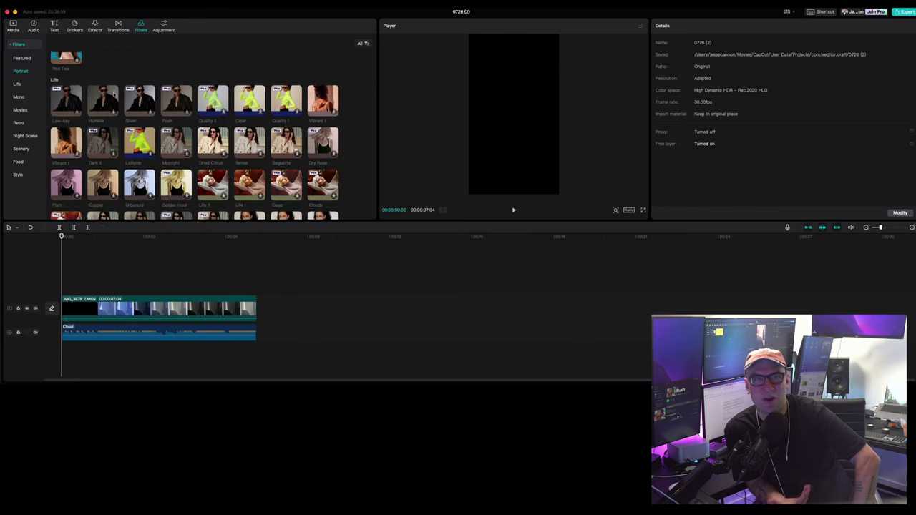
scroll(114, 94, "down", 2)
scroll(114, 94, "down", 2)
scroll(114, 94, "down", 2)
scroll(114, 94, "down", 2)
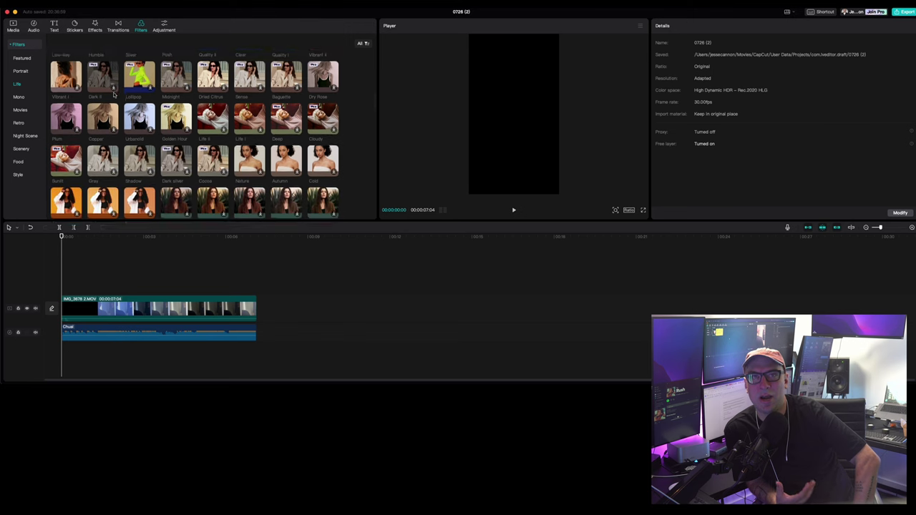
scroll(114, 94, "down", 2)
scroll(114, 94, "down", 2)
scroll(114, 93, "down", 2)
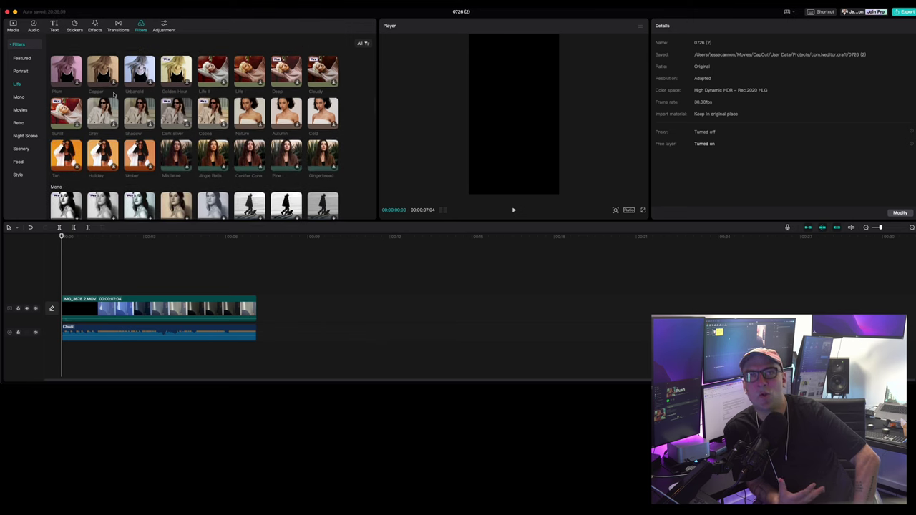
scroll(114, 94, "down", 2)
scroll(114, 93, "down", 2)
scroll(114, 94, "down", 2)
scroll(114, 94, "down", 2)
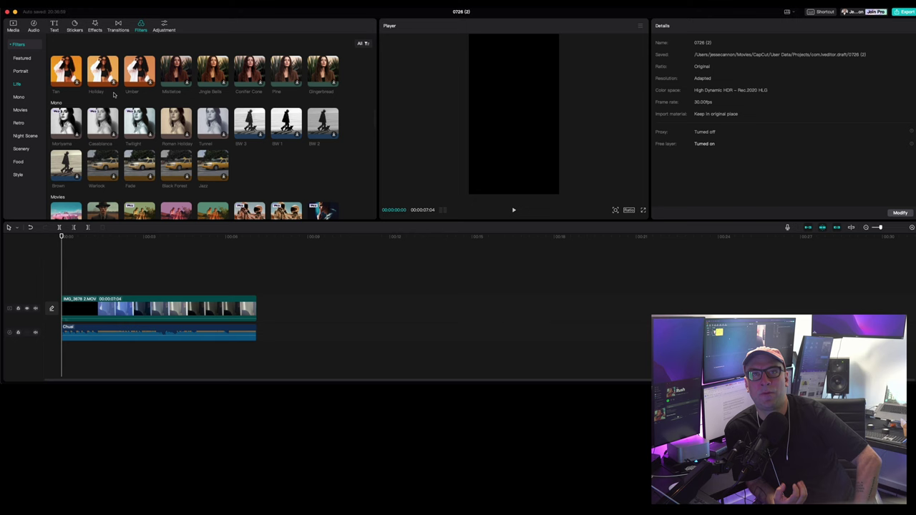
scroll(113, 94, "down", 2)
scroll(113, 94, "down", 2)
scroll(114, 93, "down", 1)
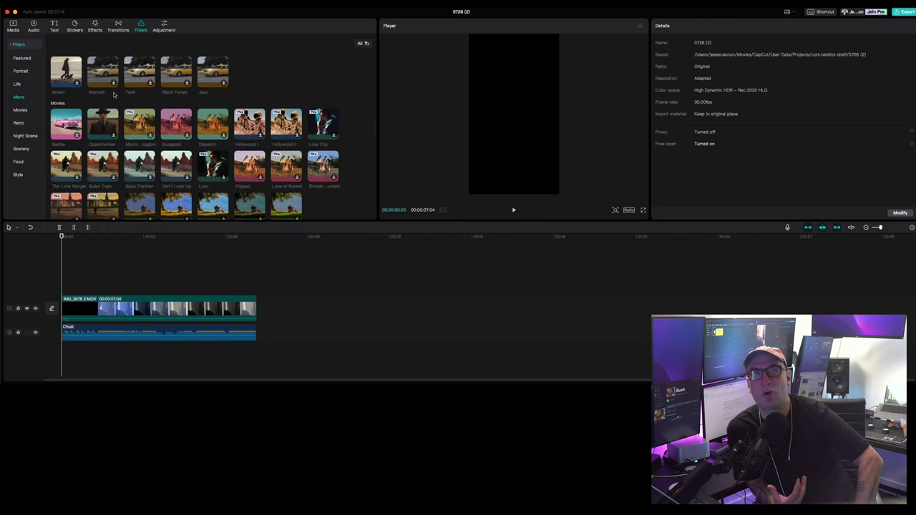
scroll(114, 94, "down", 1)
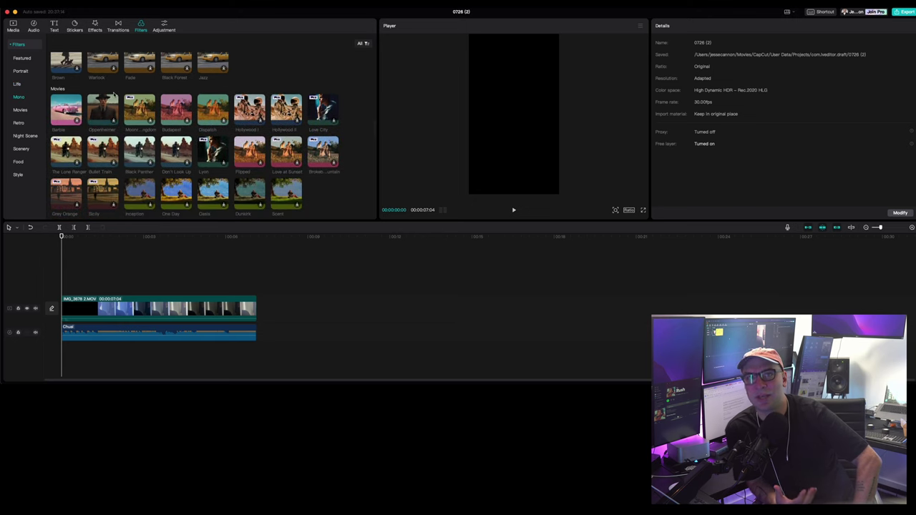
Step: Return the filter gallery to the Featured filters before adding Budapest
left_click(118, 26)
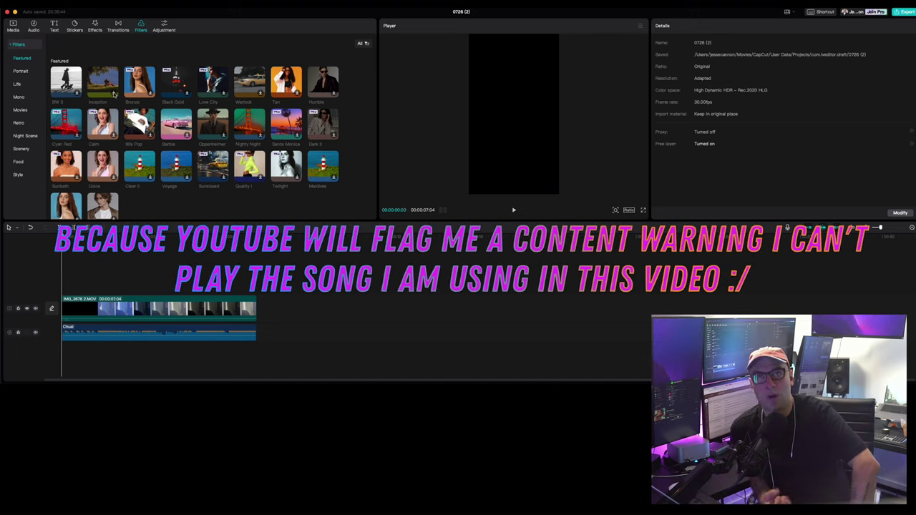
scroll(143, 129, "down", 5)
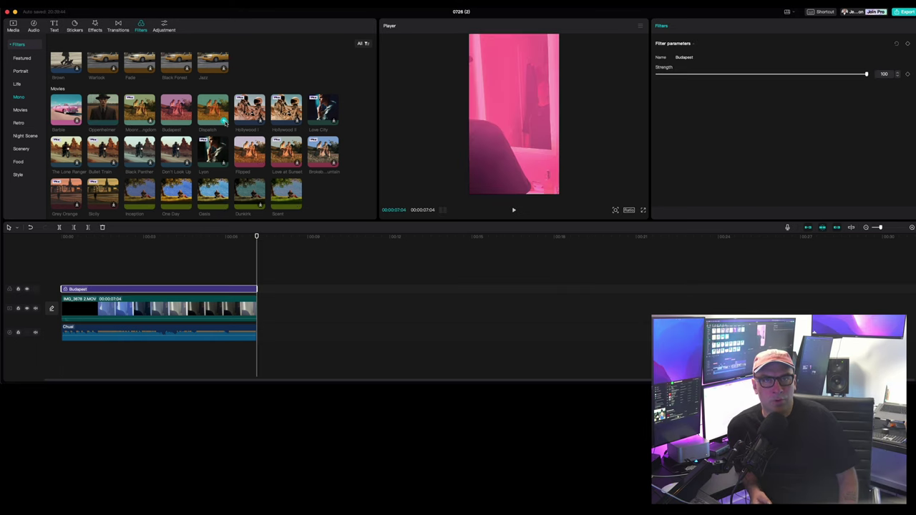
Step: Add the Dispatch filter on its own track above and lengthen it
left_click(224, 121)
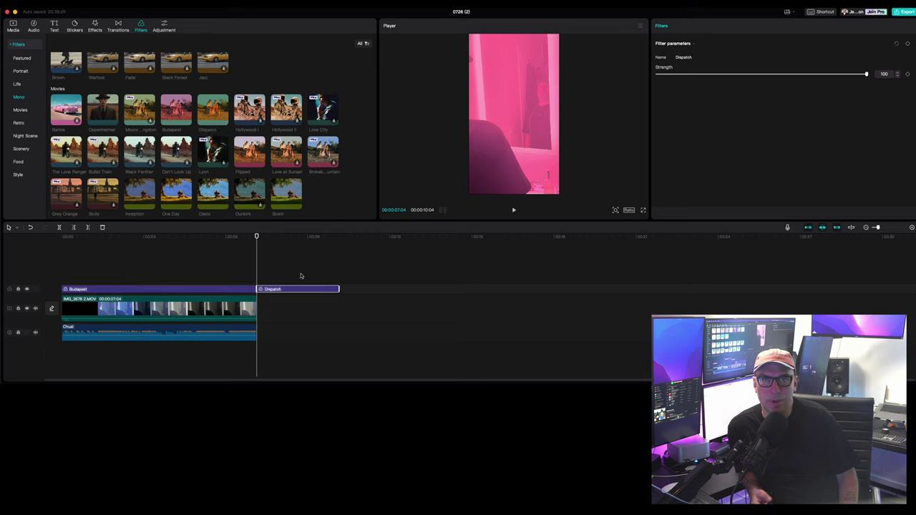
left_click_drag(285, 291, 98, 281)
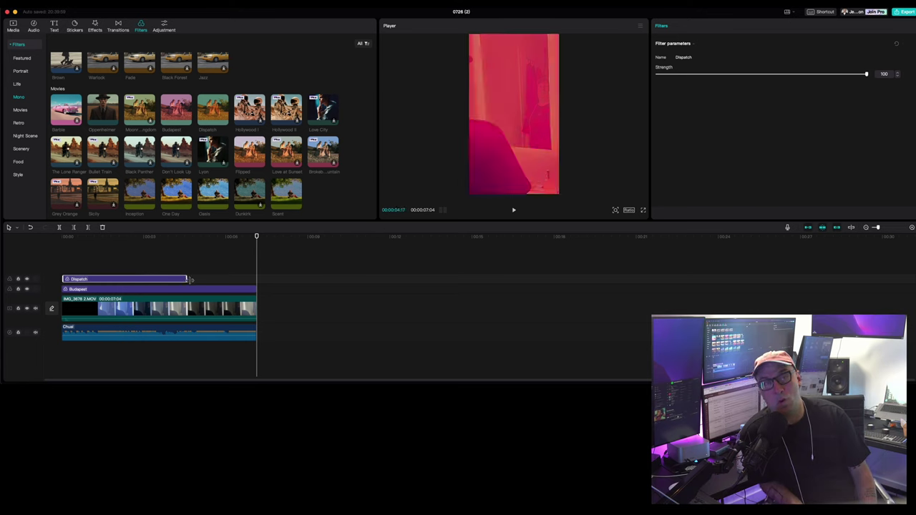
left_click_drag(146, 279, 257, 280)
Step: Preview the edit, then drop short Budapest and Dispatch filters over the cut section
left_click(95, 238)
key("space")
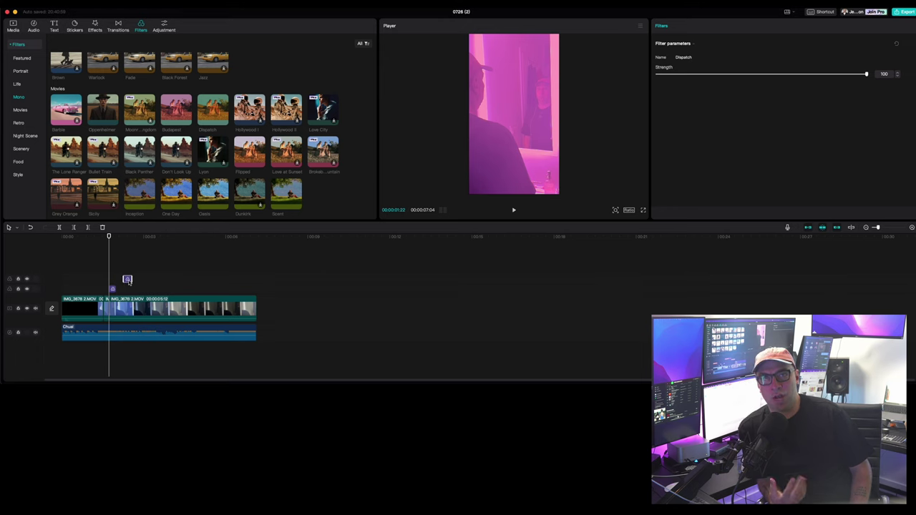
mouse_move(177, 111)
left_mouse_down()
mouse_move(159, 290)
mouse_move(136, 289)
left_mouse_up()
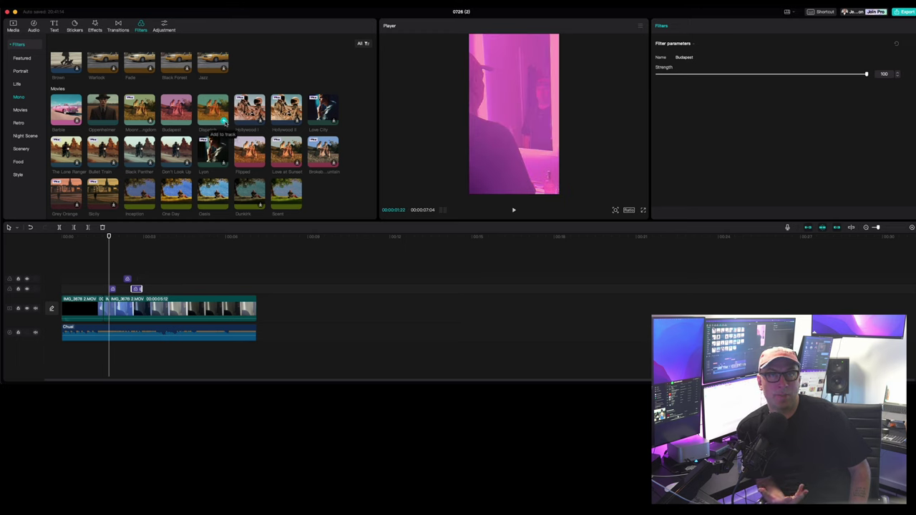
mouse_move(213, 111)
left_mouse_down()
mouse_move(179, 279)
mouse_move(225, 278)
mouse_move(161, 279)
left_mouse_up()
Step: Place orig bad light.MOV after the first clip and cover it with Retro IV
left_click(101, 247)
key("space")
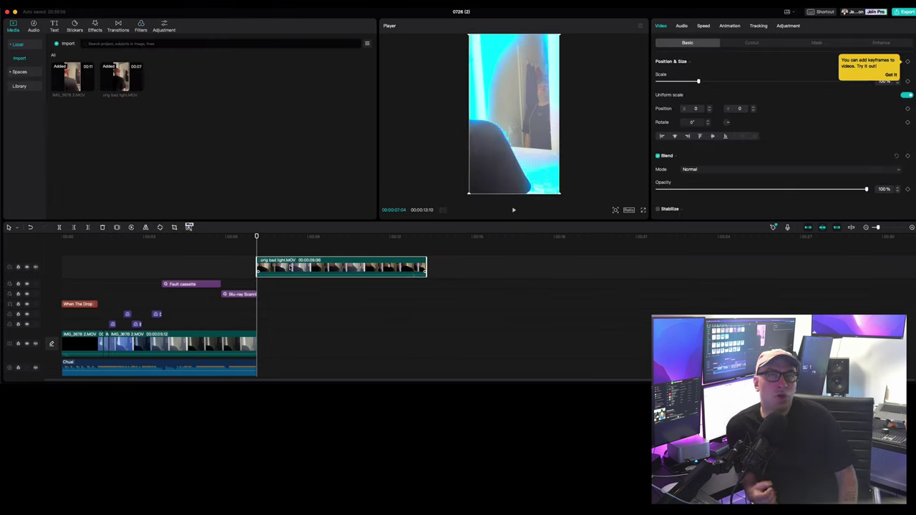
left_click_drag(293, 270, 298, 345)
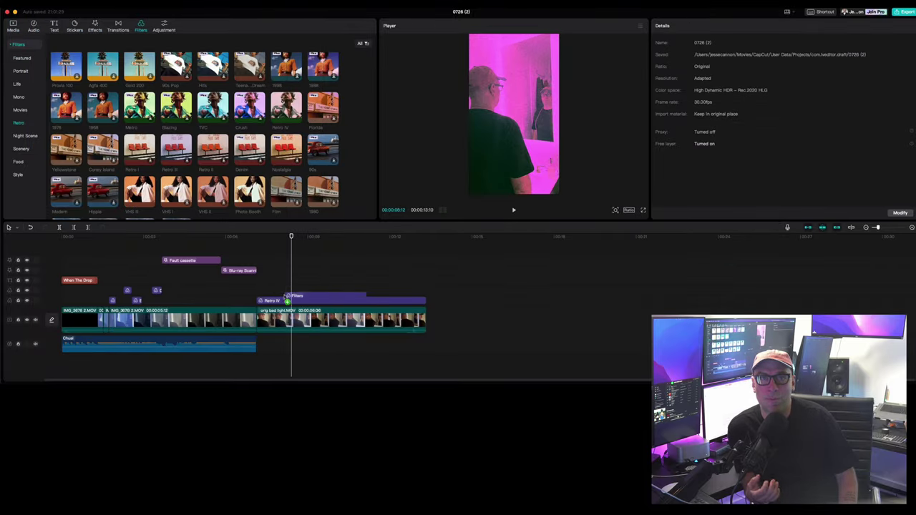
left_click_drag(139, 191, 297, 291)
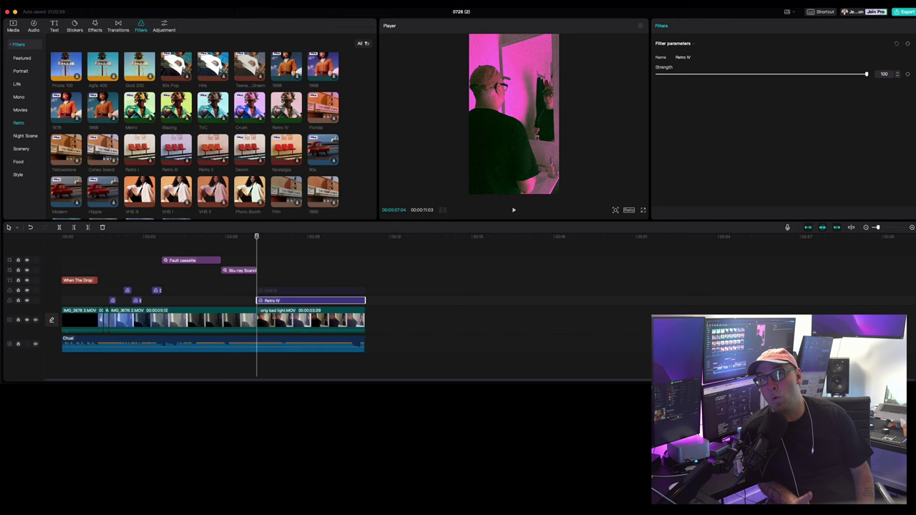
Step: Preview the second clip, then select VHS III and raise its strength
key("space")
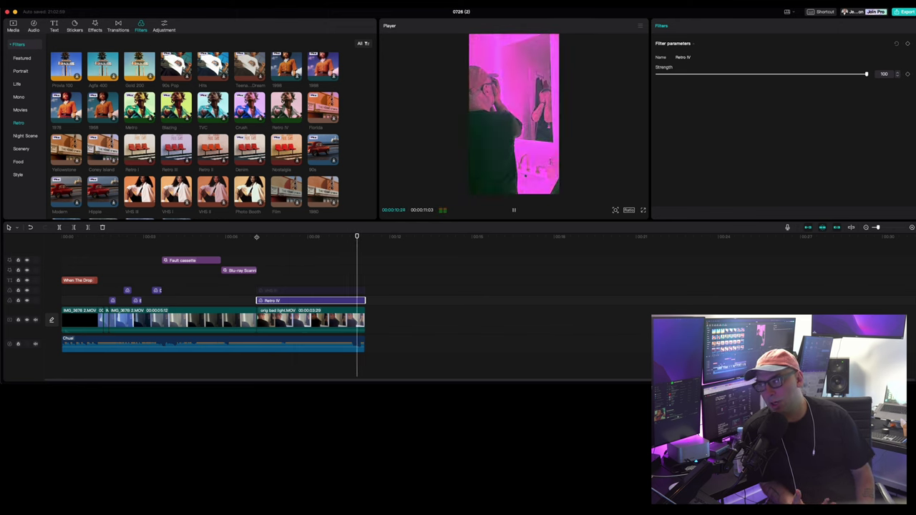
left_click(256, 237)
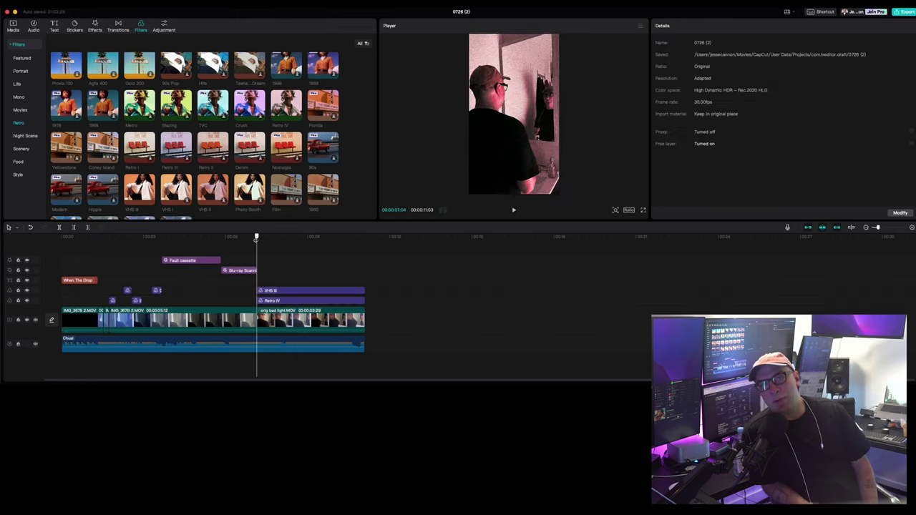
key("space")
left_click(257, 237)
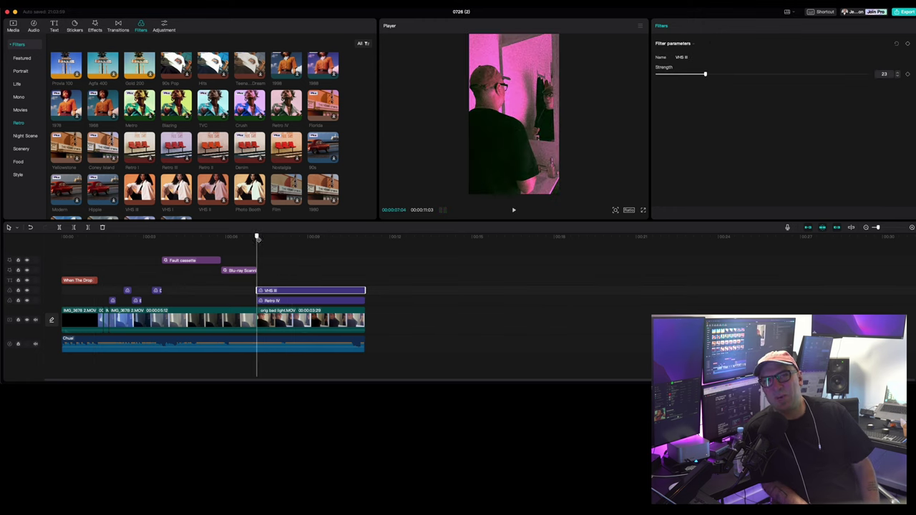
left_click_drag(258, 236, 288, 236)
left_click_drag(706, 74, 731, 75)
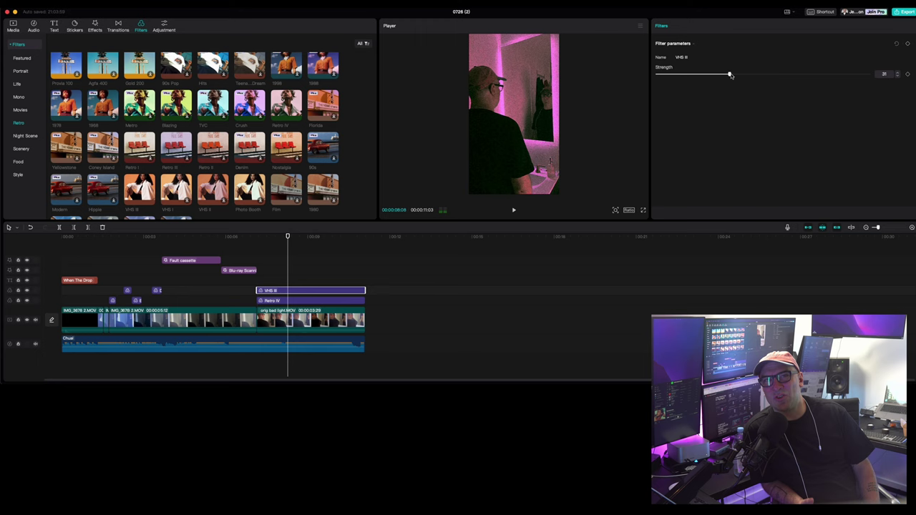
Step: Replay the filtered look and push VHS III strength near its maximum
left_click(261, 242)
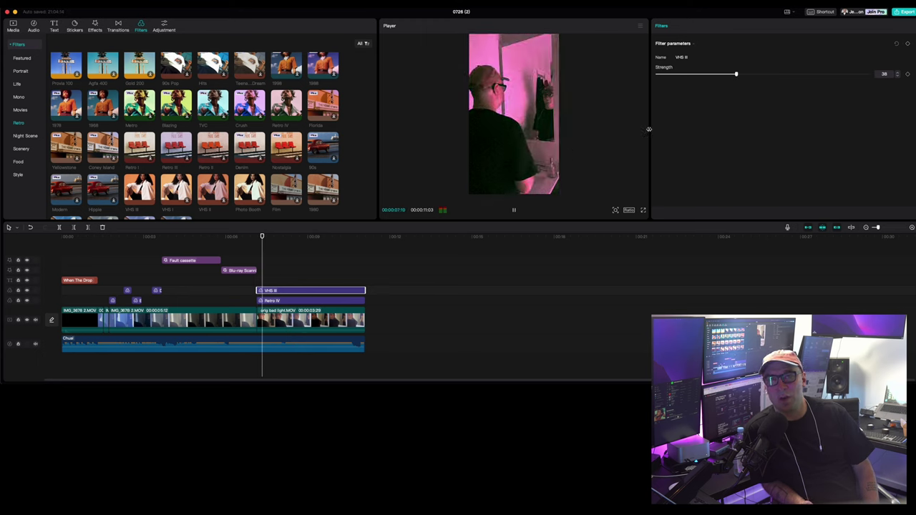
key("space")
key("space")
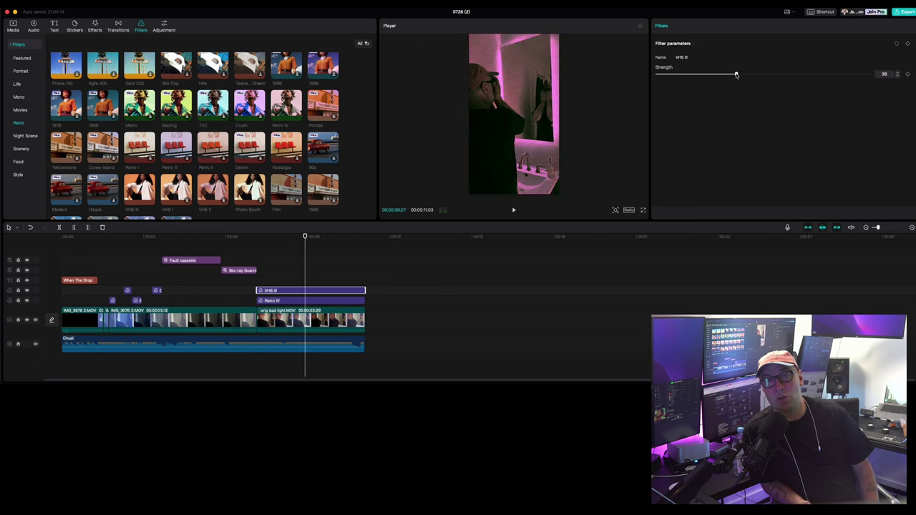
key("space")
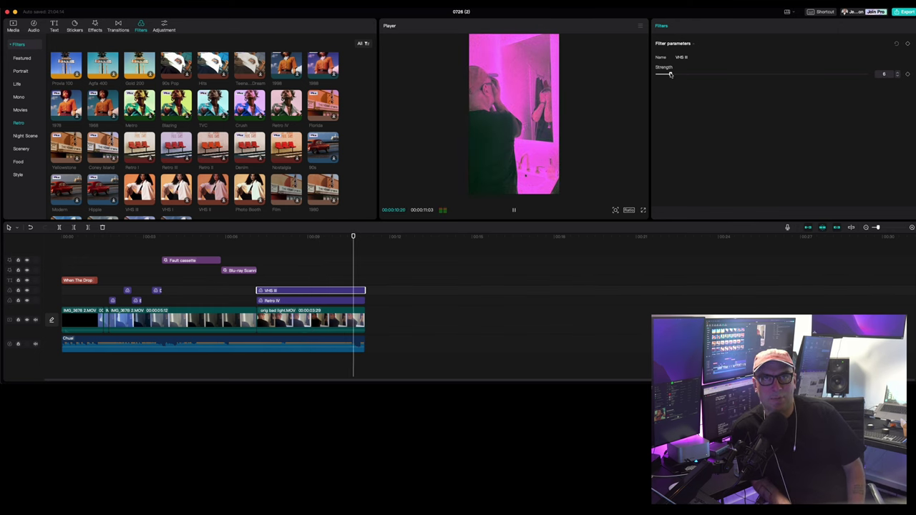
left_click_drag(670, 74, 867, 74)
left_click(399, 230)
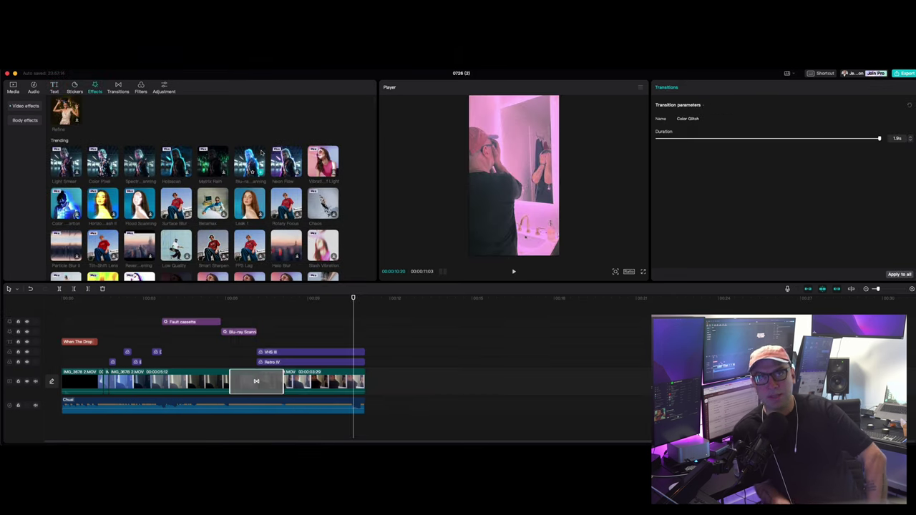
scroll(261, 150, "down", 10)
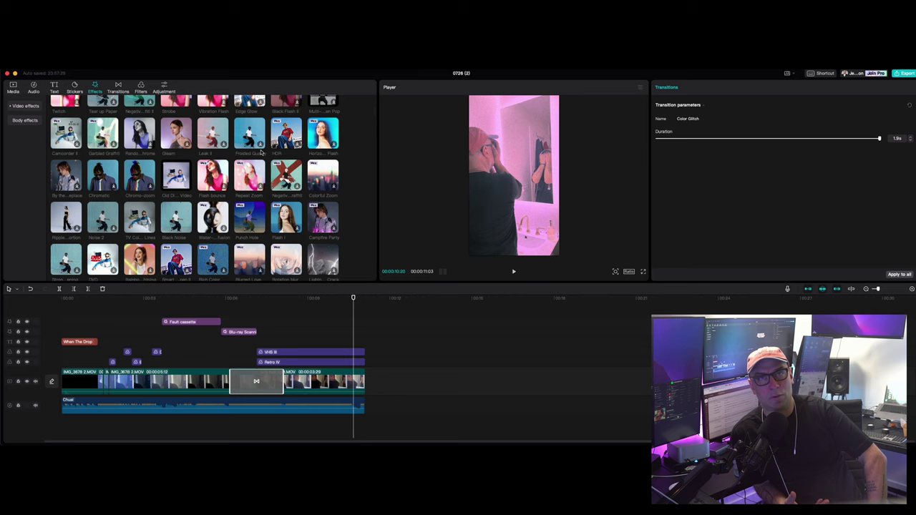
scroll(261, 150, "down", 4)
scroll(261, 150, "down", 4)
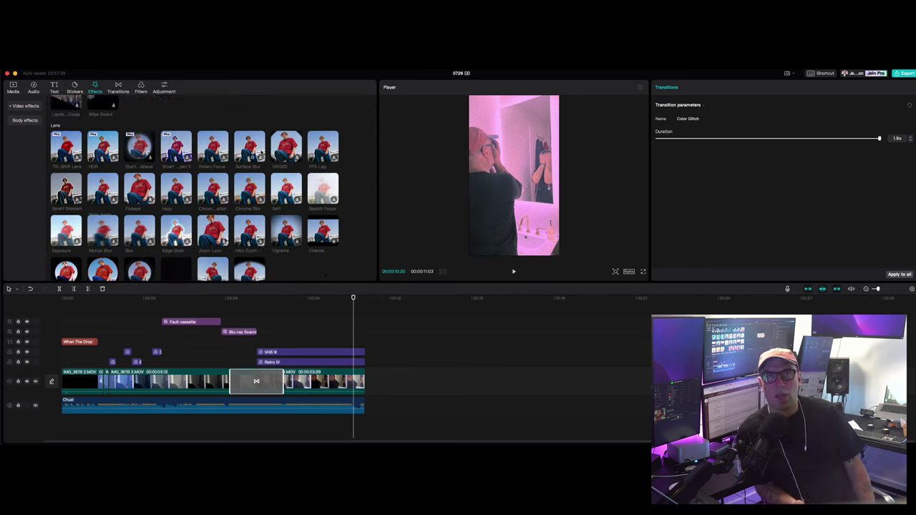
scroll(261, 150, "down", 4)
scroll(261, 151, "down", 4)
scroll(262, 151, "down", 4)
scroll(262, 151, "down", 4)
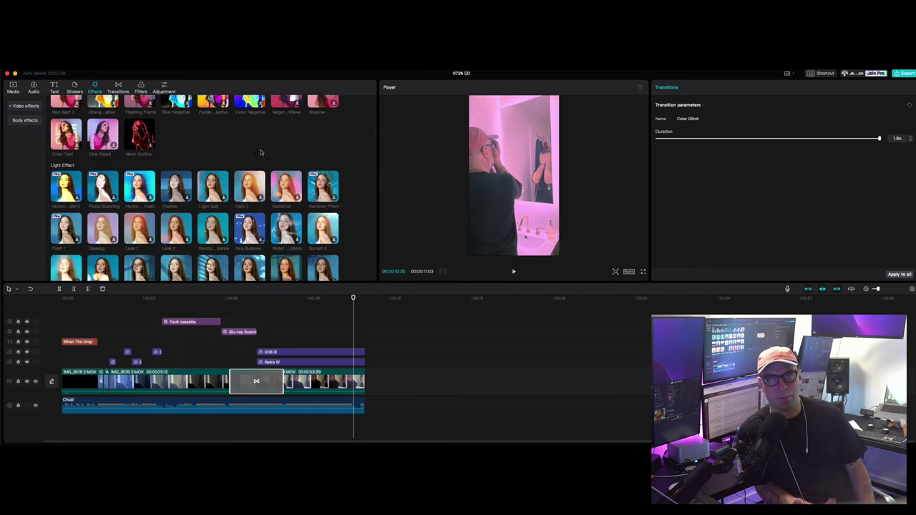
scroll(261, 150, "down", 4)
scroll(261, 151, "down", 4)
scroll(262, 150, "down", 4)
scroll(262, 150, "down", 4)
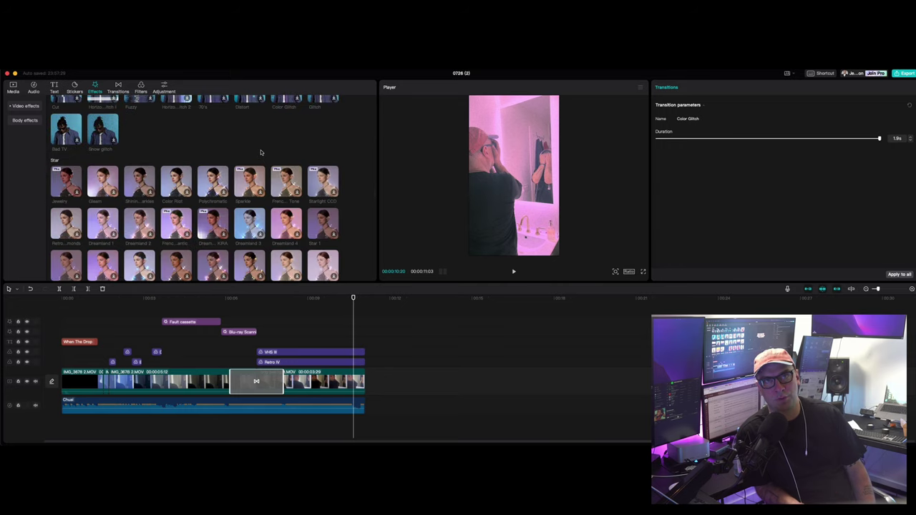
scroll(261, 151, "down", 4)
scroll(261, 151, "down", 4)
scroll(261, 152, "down", 4)
scroll(261, 151, "down", 4)
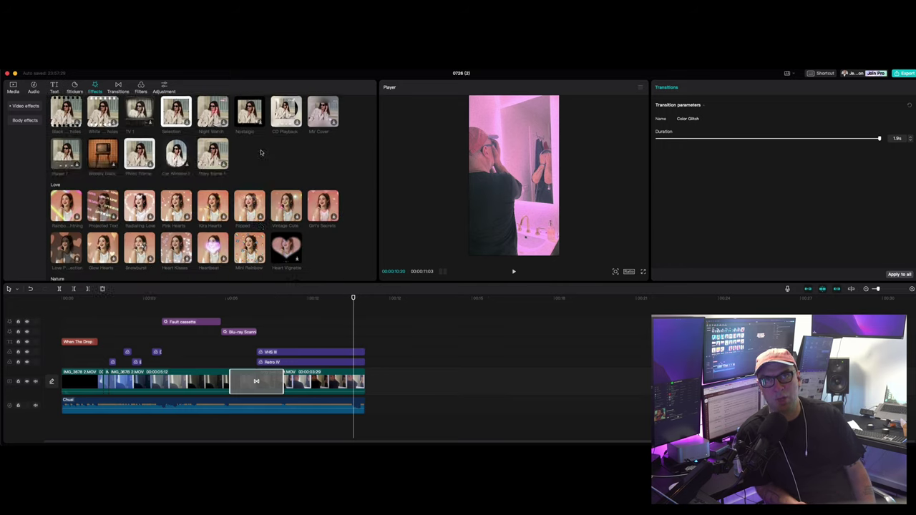
scroll(261, 151, "down", 4)
scroll(261, 151, "down", 4)
scroll(261, 152, "down", 4)
scroll(262, 152, "down", 4)
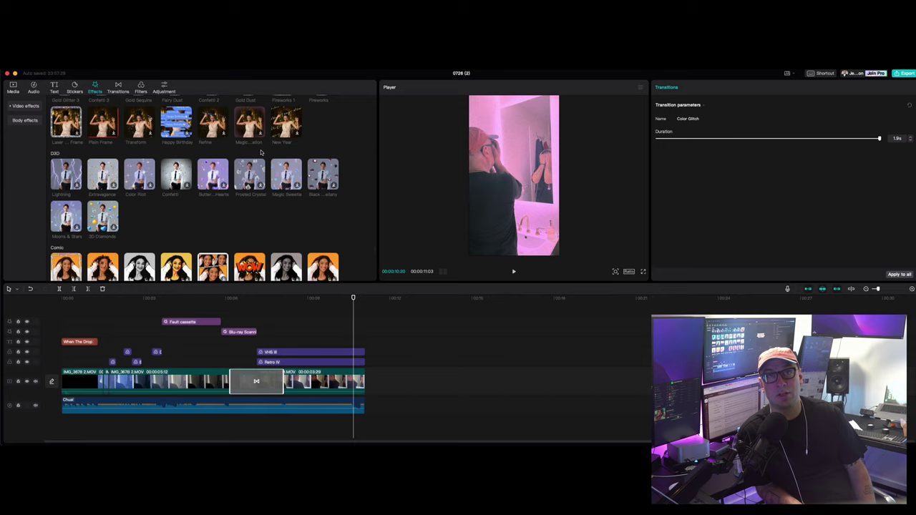
scroll(261, 152, "down", 4)
scroll(262, 152, "down", 4)
scroll(261, 152, "down", 4)
scroll(261, 152, "down", 4)
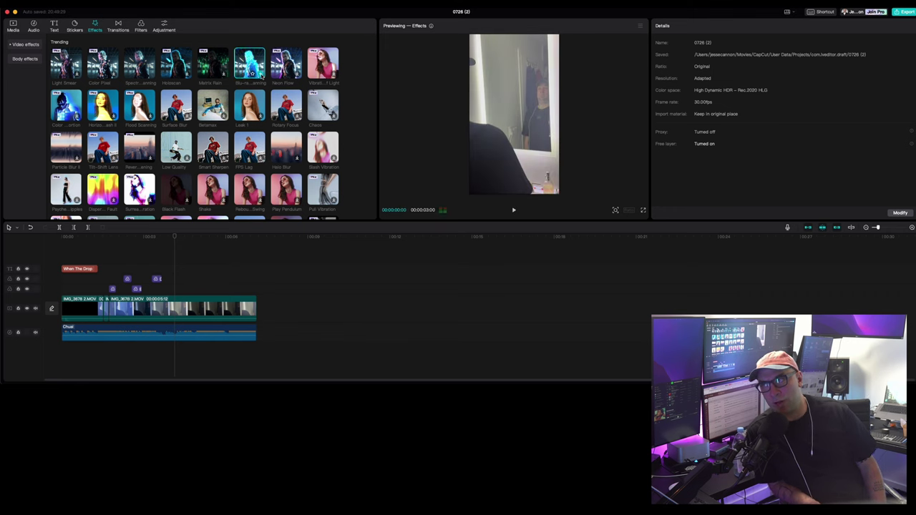
Step: Add Blu-ray Scanning, trimmed from its start to the first clip's final second
left_click(259, 73)
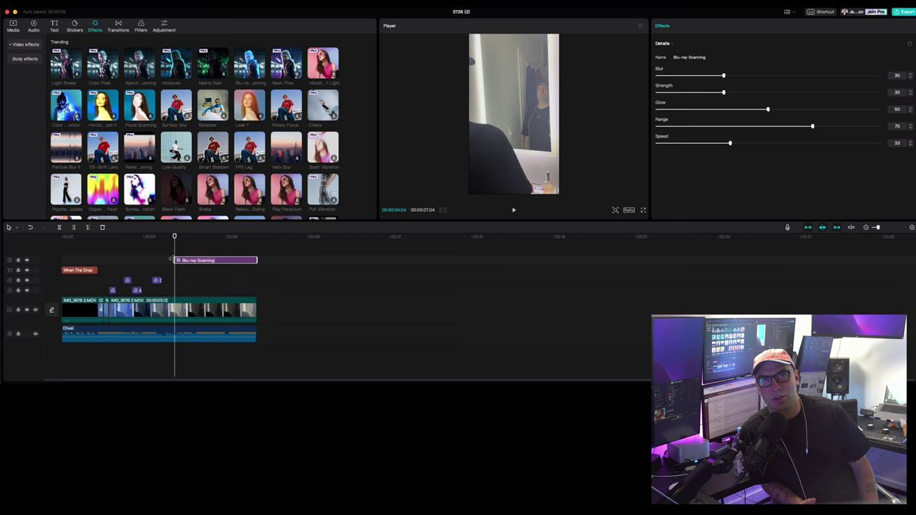
left_click_drag(176, 260, 236, 260)
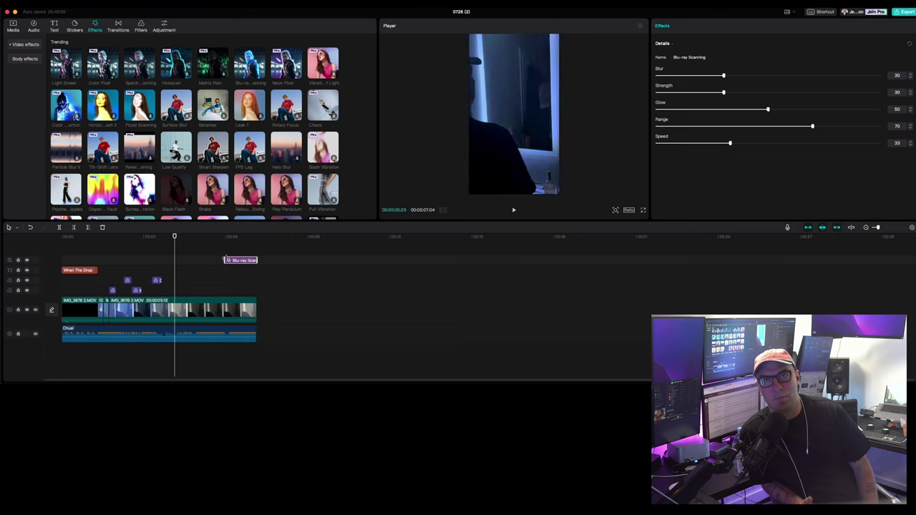
left_click(229, 244)
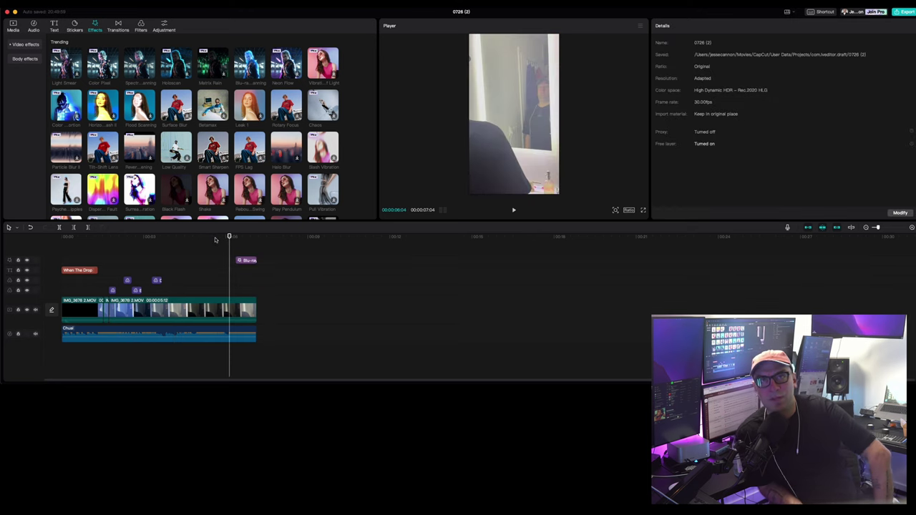
left_click(214, 241)
key("space")
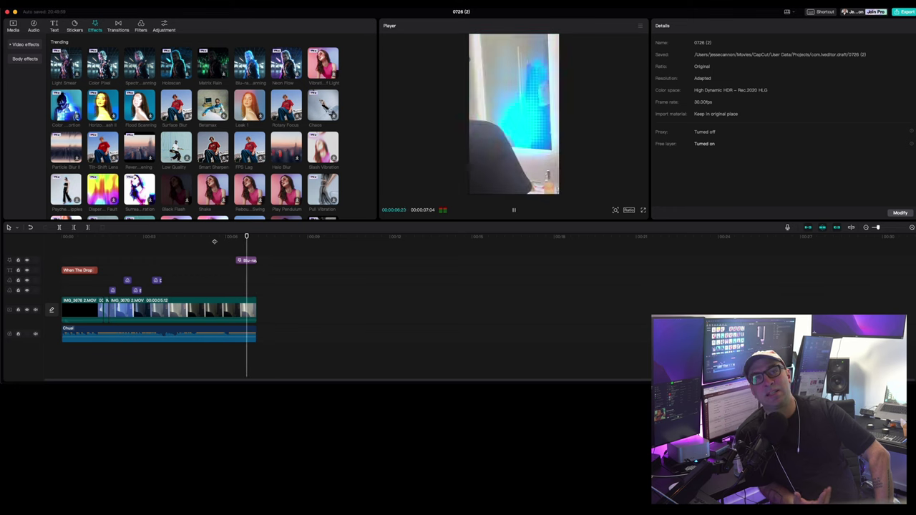
Step: Replay the Blu-ray Scanning section and preview another library effect
left_click(244, 261)
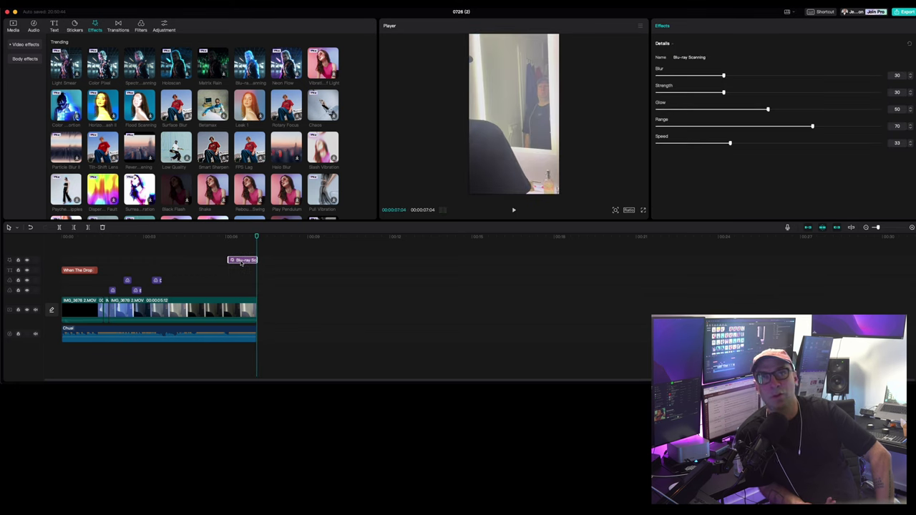
left_click(206, 238)
key("space")
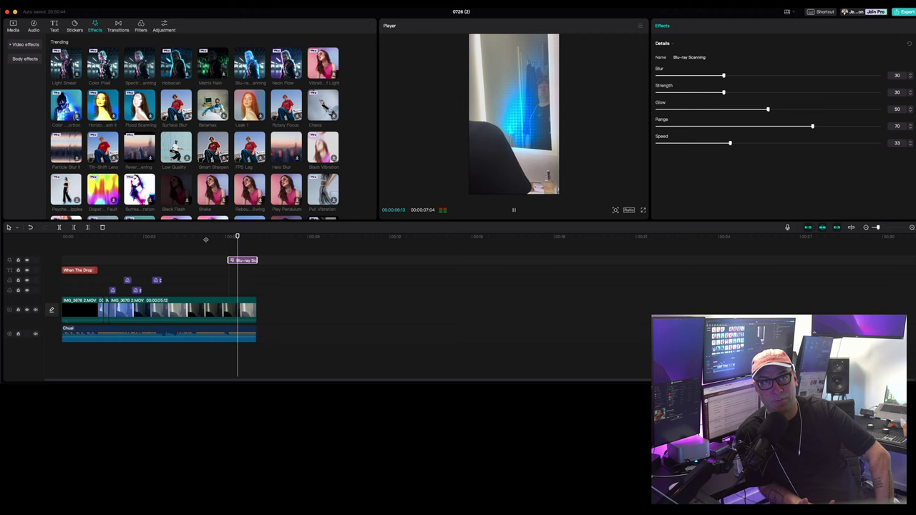
left_click(177, 152)
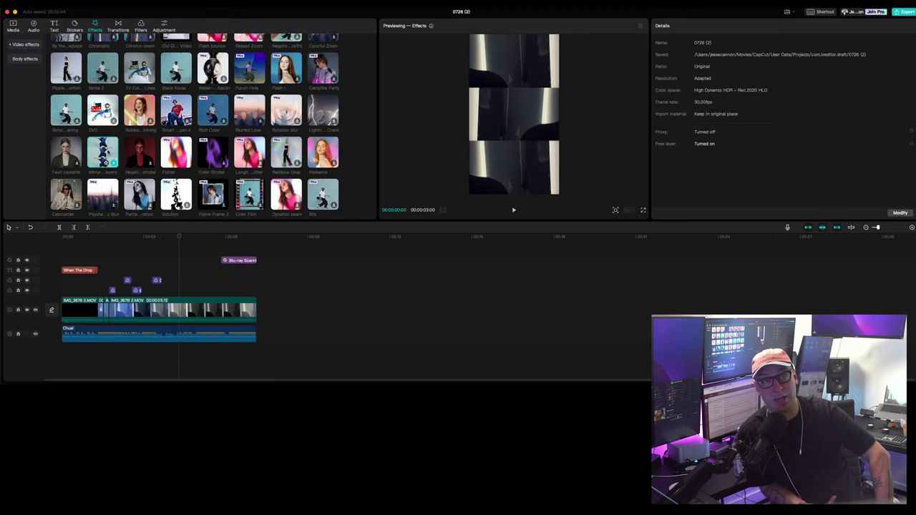
Step: Place Fault cassette at about 3 seconds, ending where Blu-ray Scanning begins, and play back
left_click(68, 153)
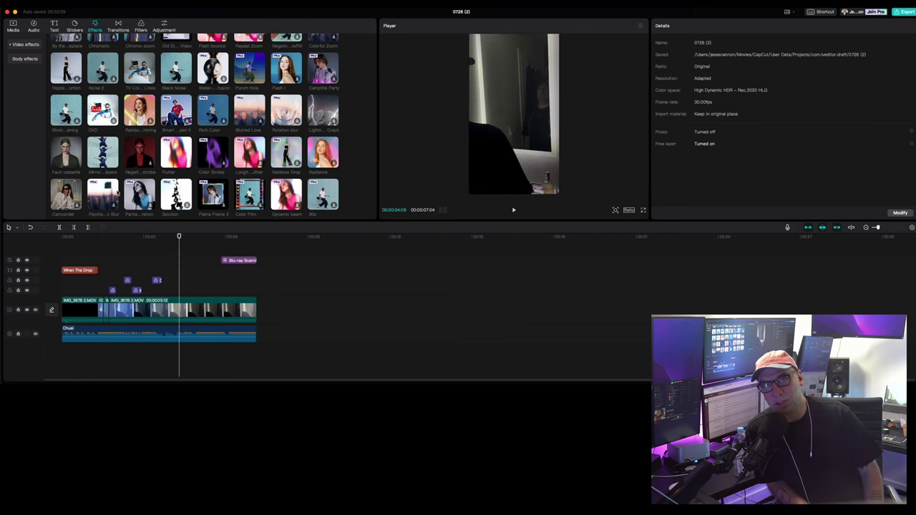
left_click_drag(176, 215, 161, 251)
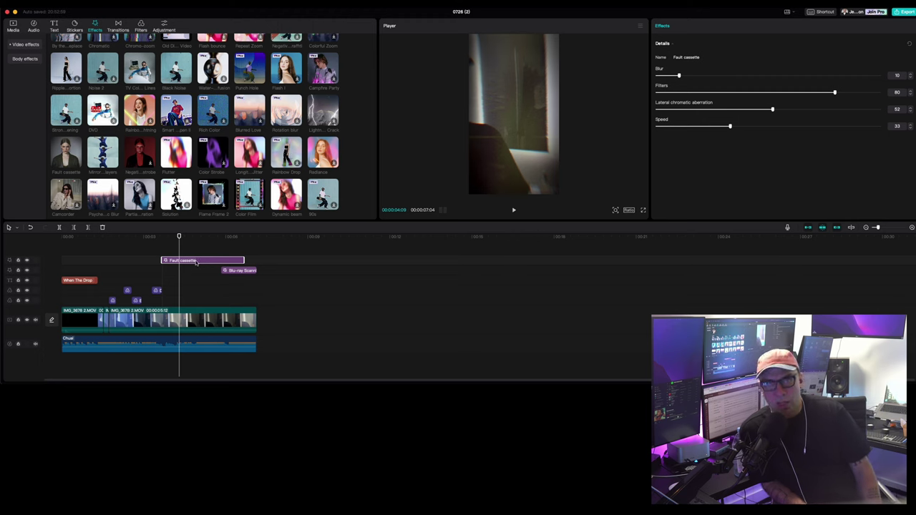
left_click_drag(245, 260, 221, 260)
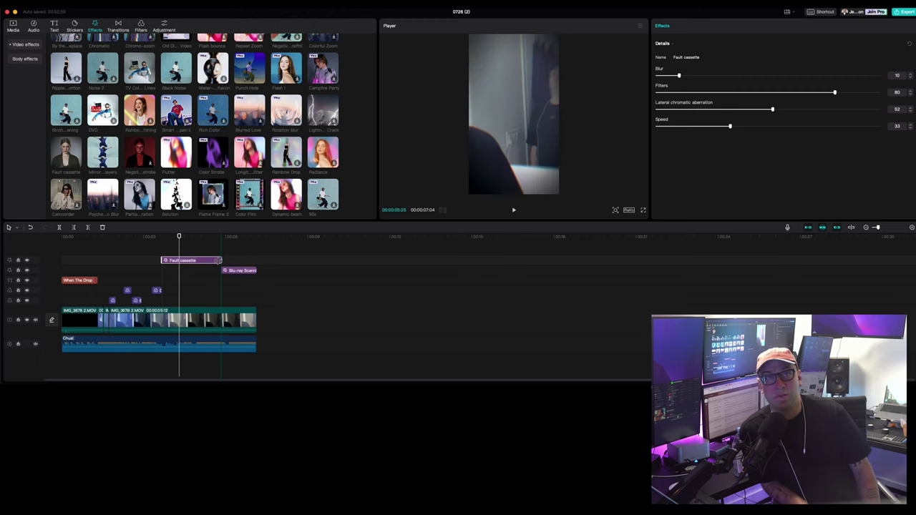
left_click(100, 238)
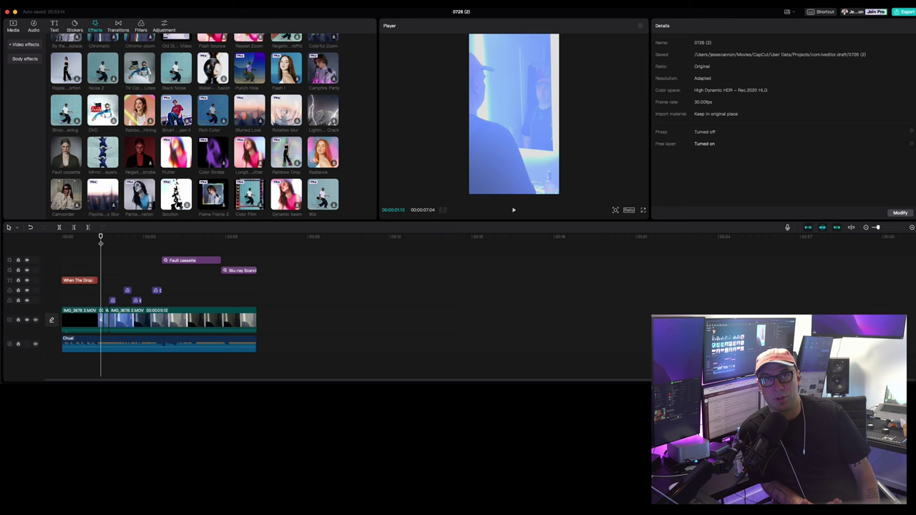
key("space")
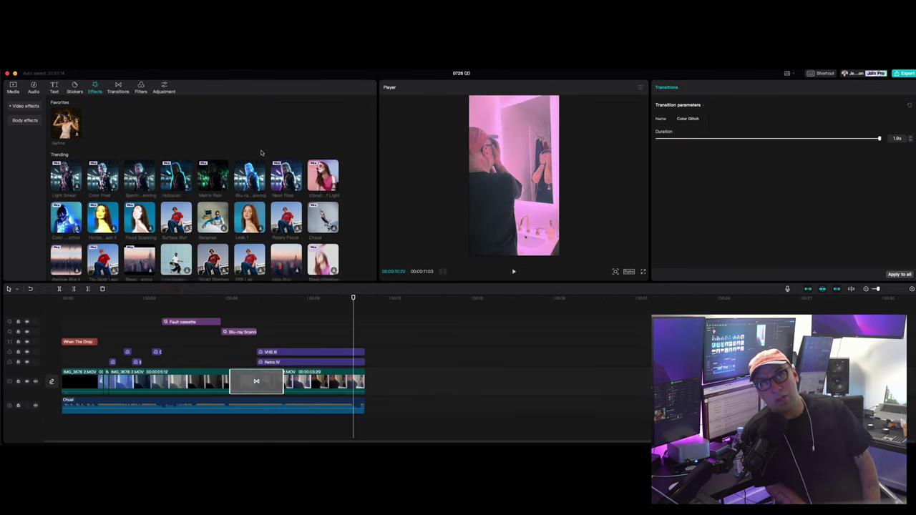
scroll(260, 153, "down", 3)
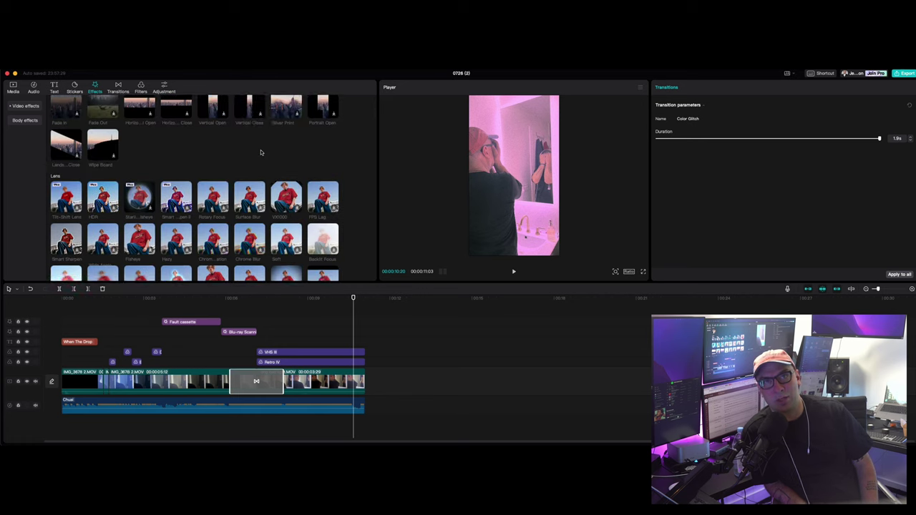
scroll(261, 150, "down", 4)
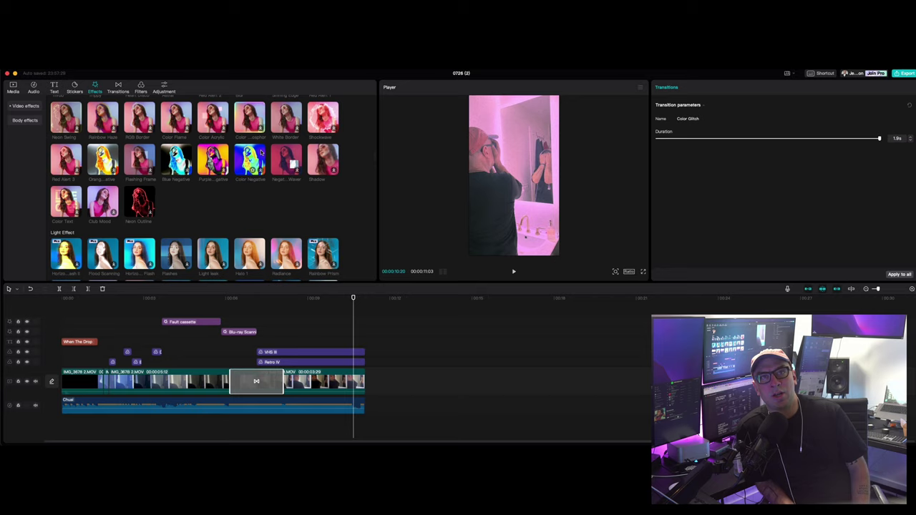
scroll(261, 152, "down", 4)
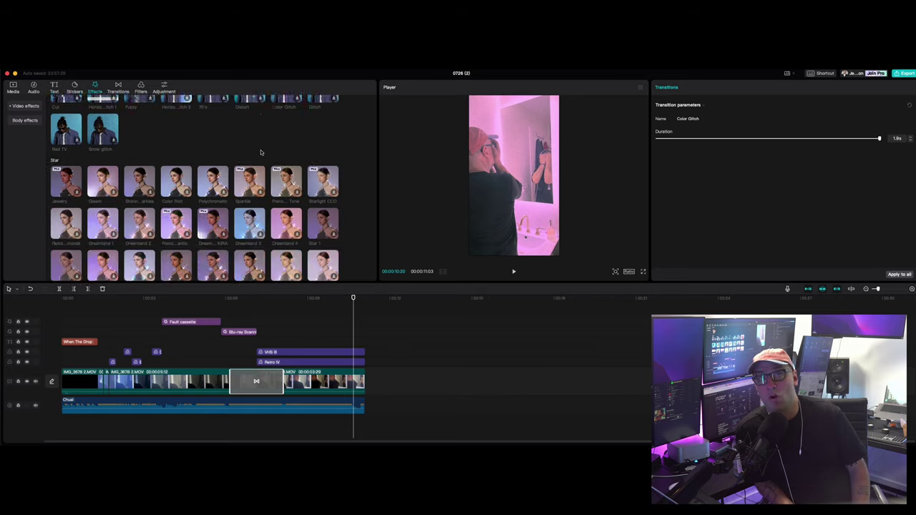
scroll(261, 153, "down", 3)
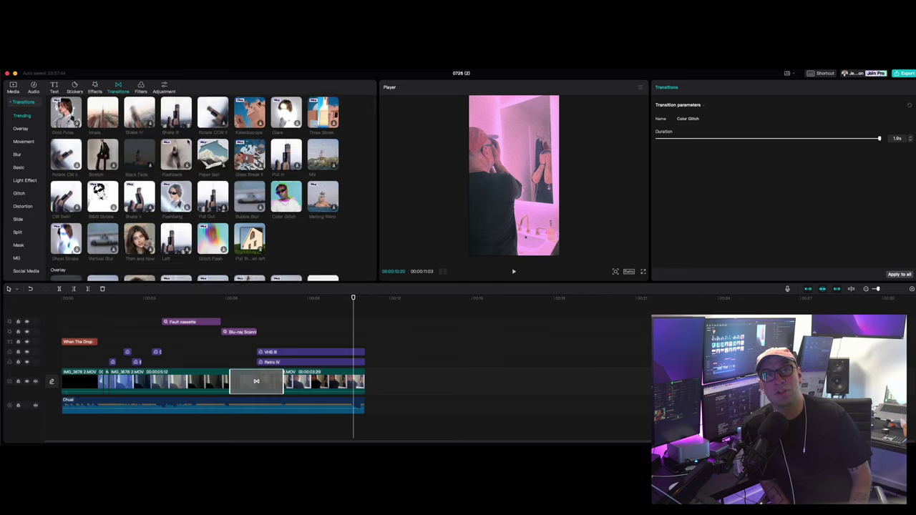
scroll(188, 141, "down", 5)
scroll(187, 141, "down", 5)
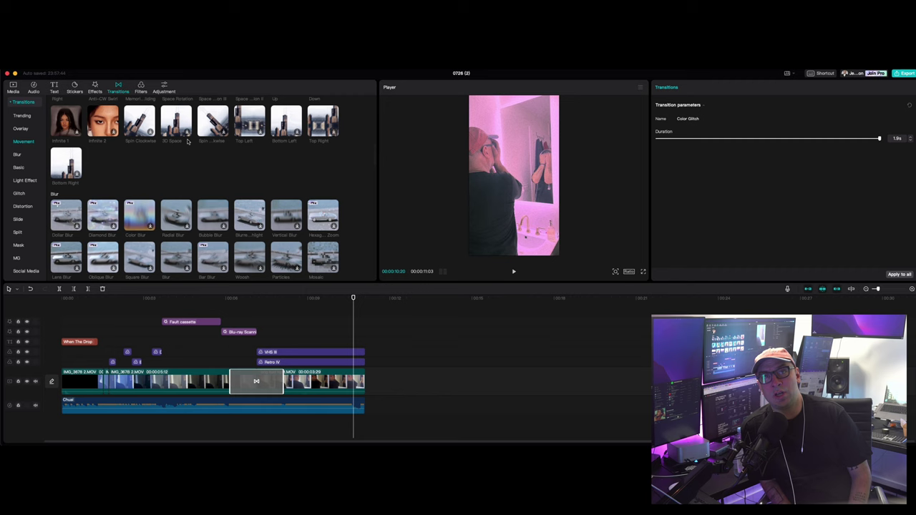
scroll(188, 141, "down", 5)
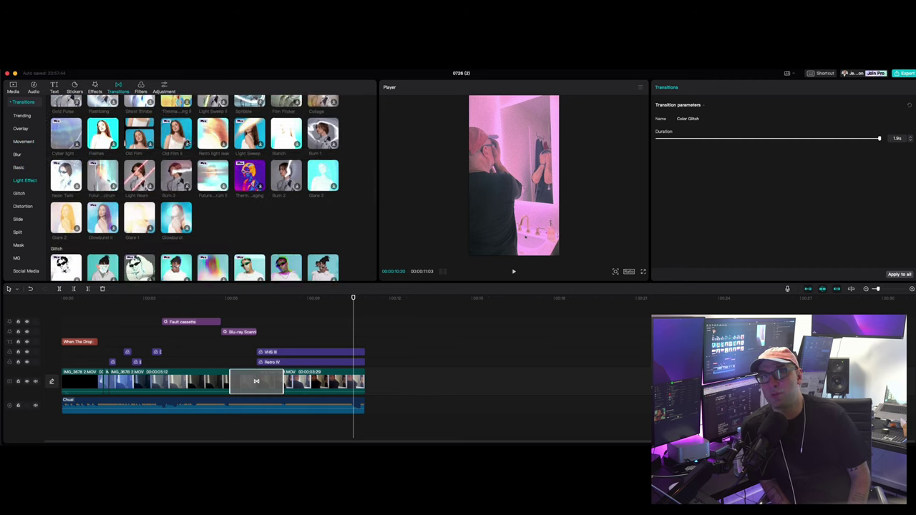
scroll(188, 141, "down", 5)
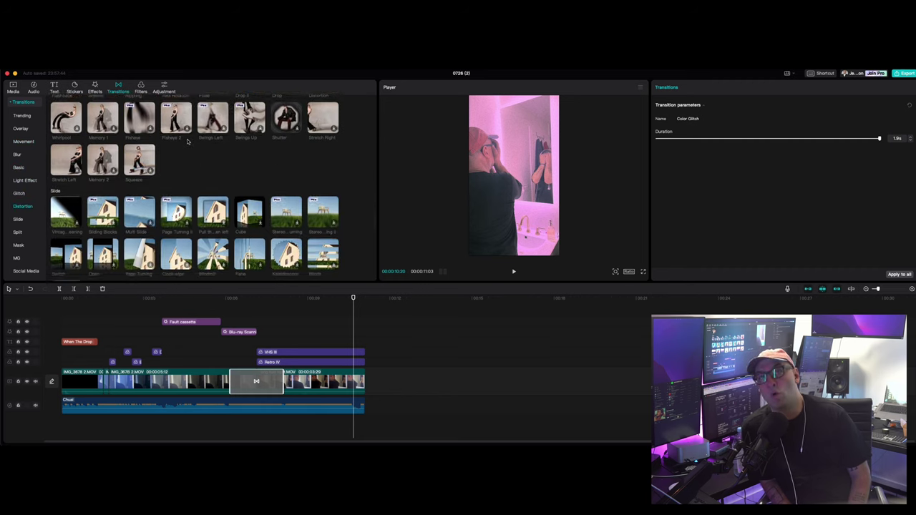
scroll(188, 141, "down", 3)
scroll(188, 141, "down", 4)
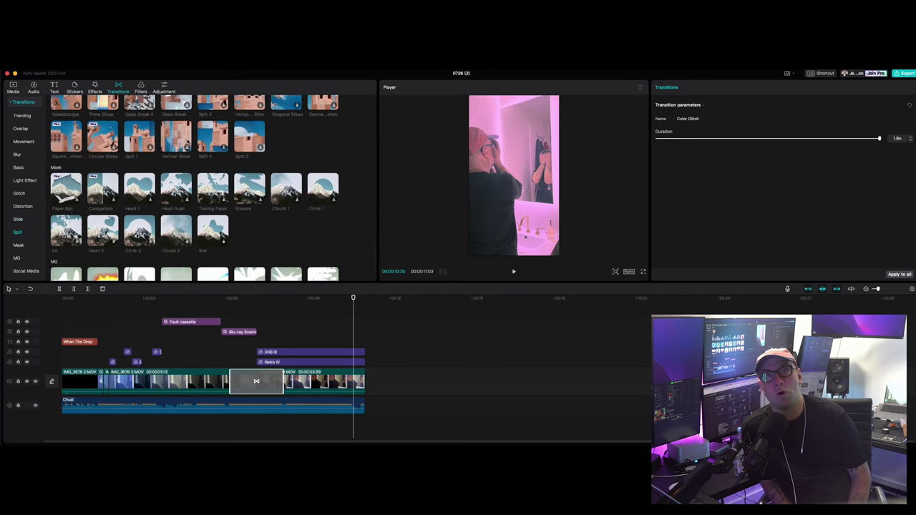
scroll(187, 141, "down", 4)
scroll(188, 141, "down", 4)
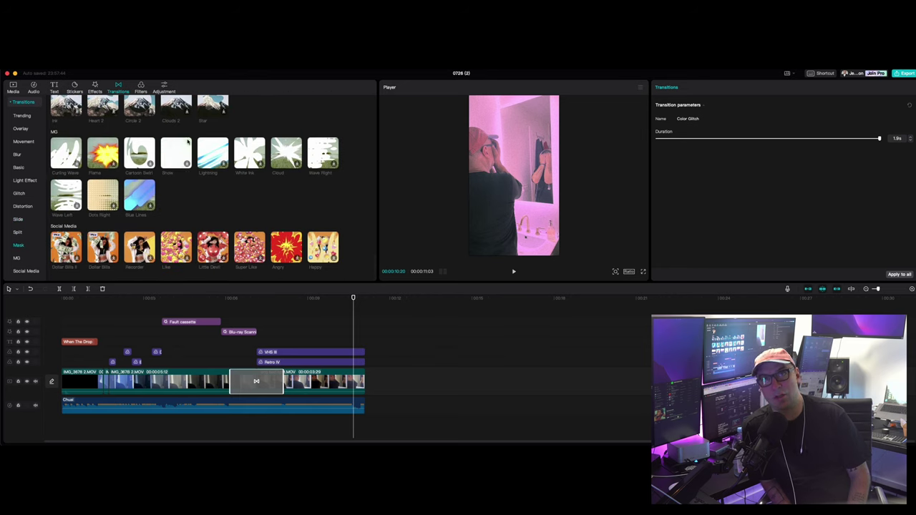
scroll(187, 141, "up", 3)
scroll(188, 141, "up", 3)
scroll(188, 141, "up", 4)
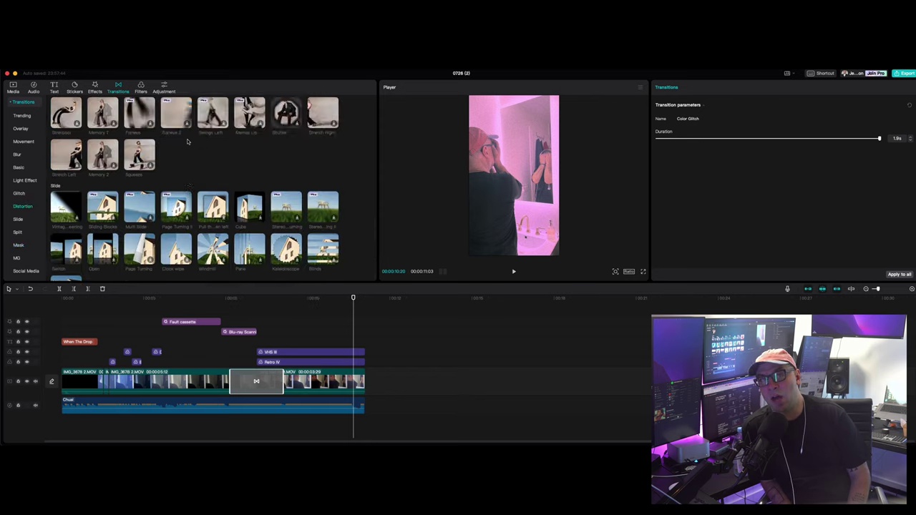
scroll(188, 141, "up", 4)
scroll(188, 141, "up", 3)
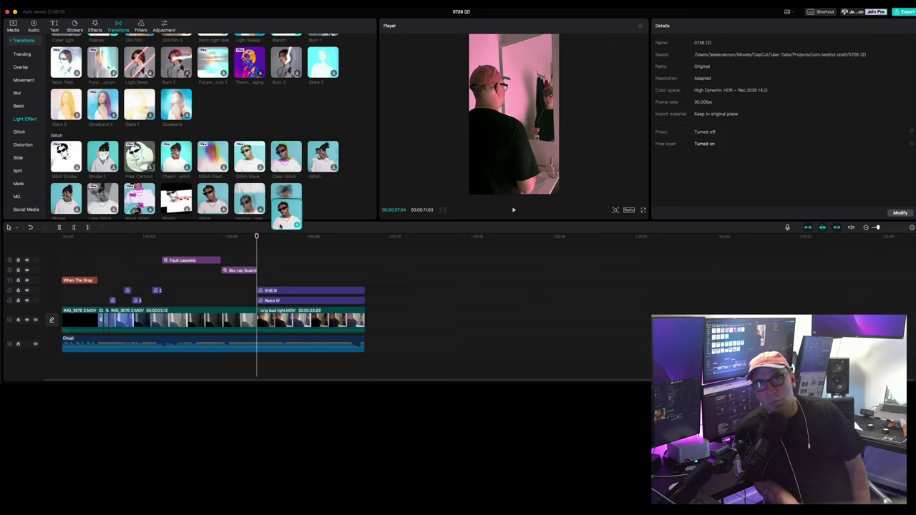
Step: Add Color Glitch at the cut between the two clips and preview it twice
left_click_drag(281, 224, 259, 317)
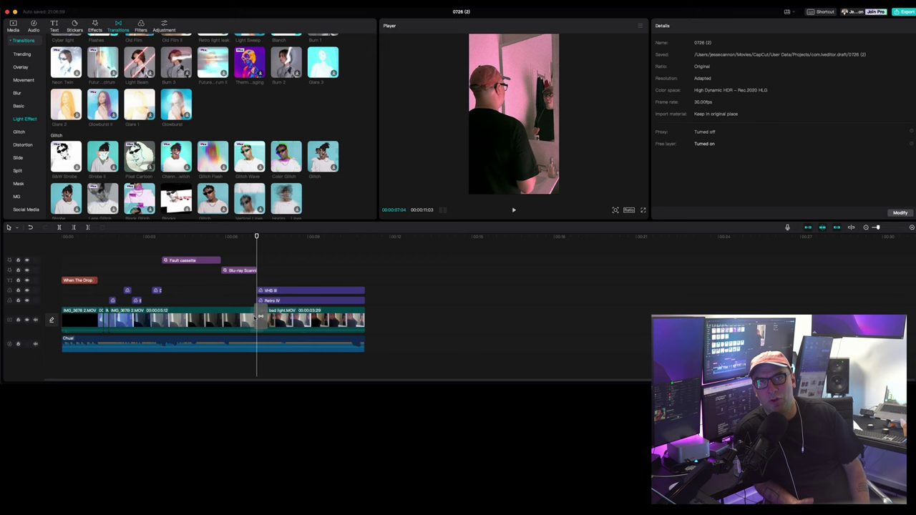
left_click(209, 238)
key("space")
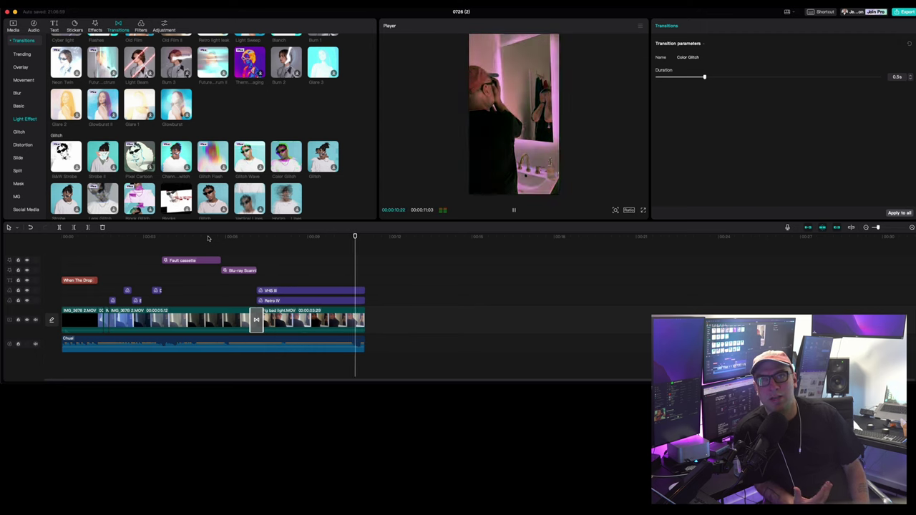
left_click(229, 237)
key("space")
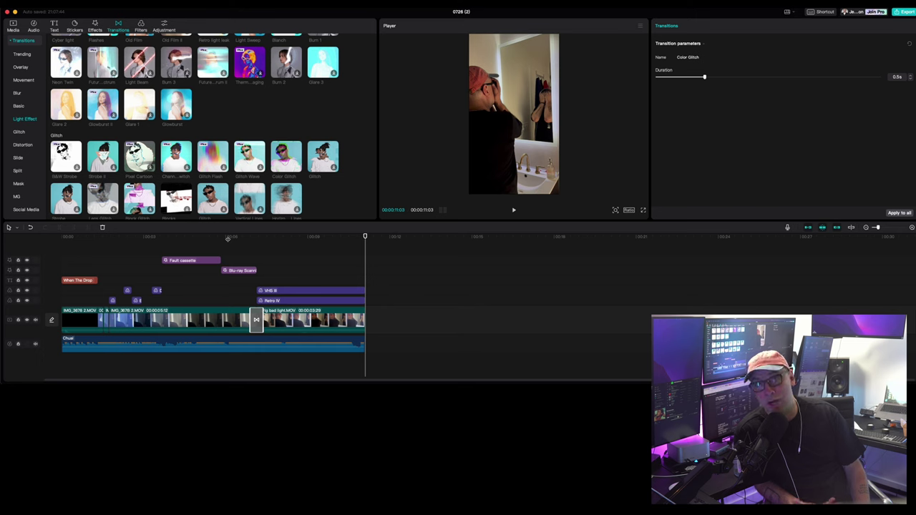
Step: Lengthen Color Glitch to 1.9 seconds and replay it
left_click_drag(704, 76, 800, 76)
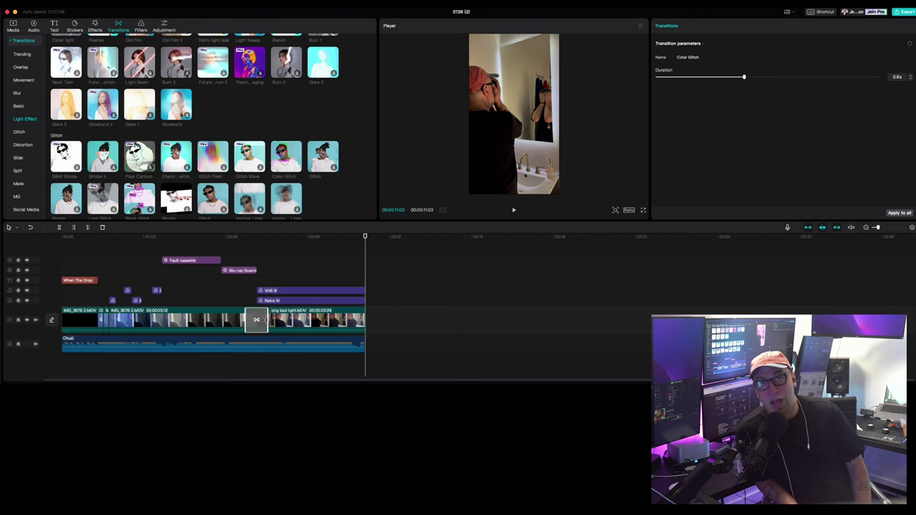
left_click_drag(269, 320, 286, 321)
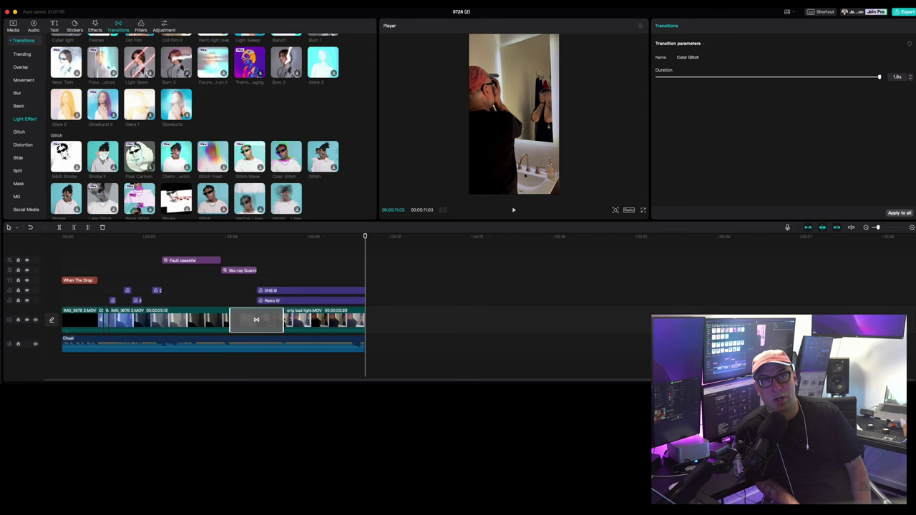
left_click(221, 238)
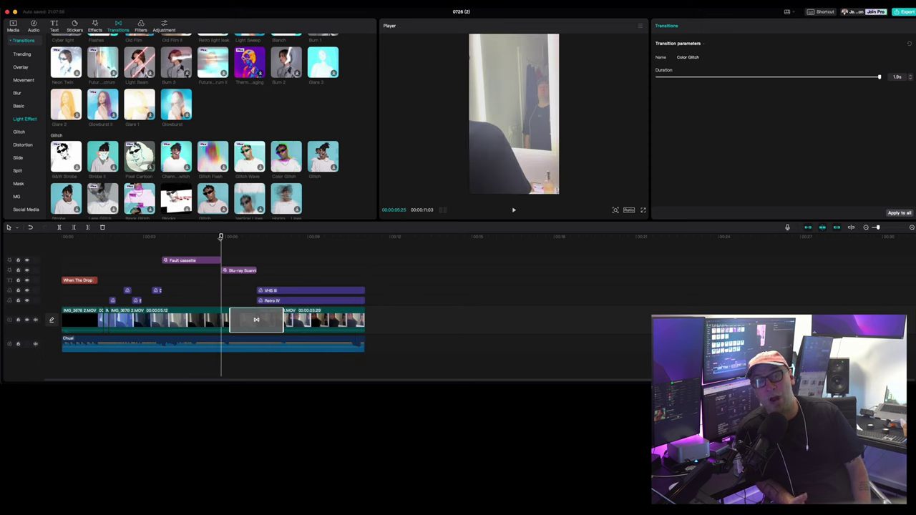
key("space")
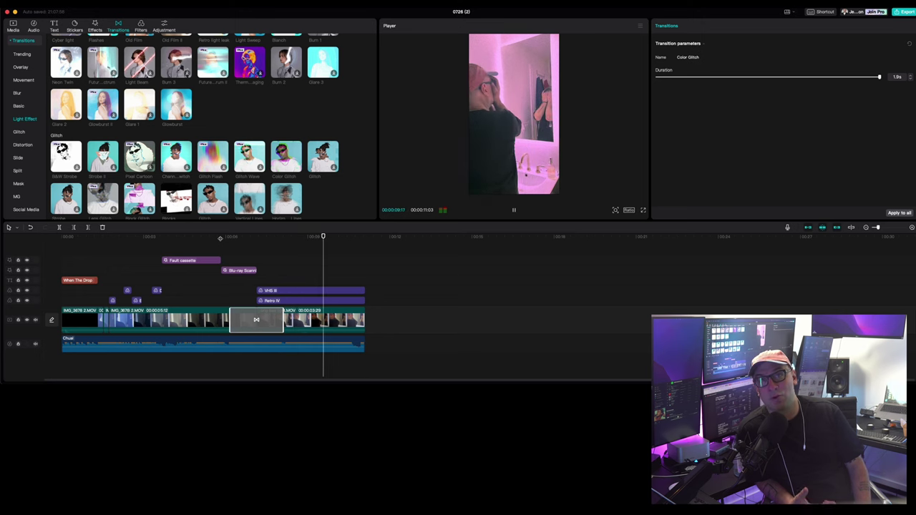
key("space")
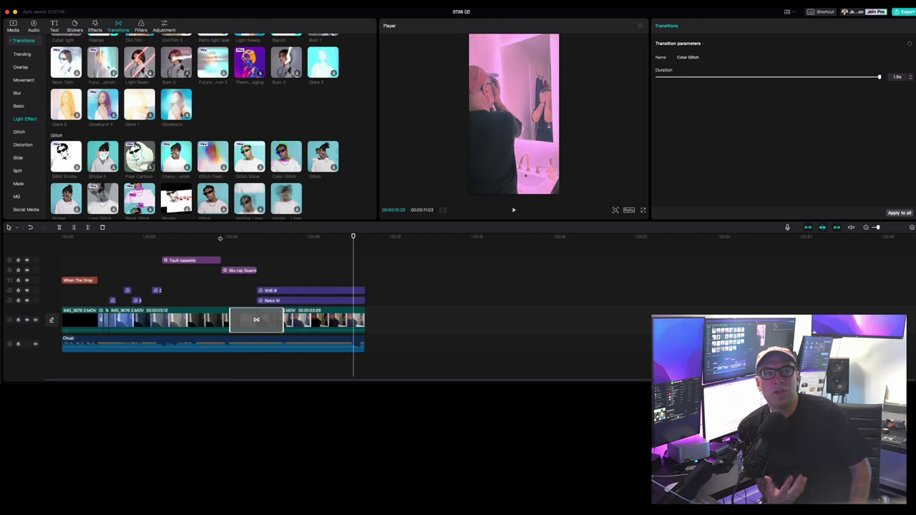